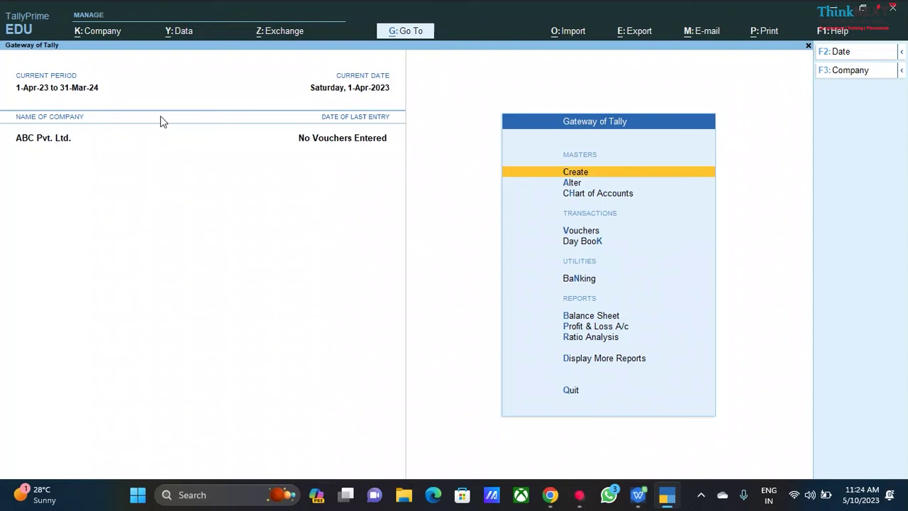
Start a new purchase voucher for the company.
left_click(593, 242)
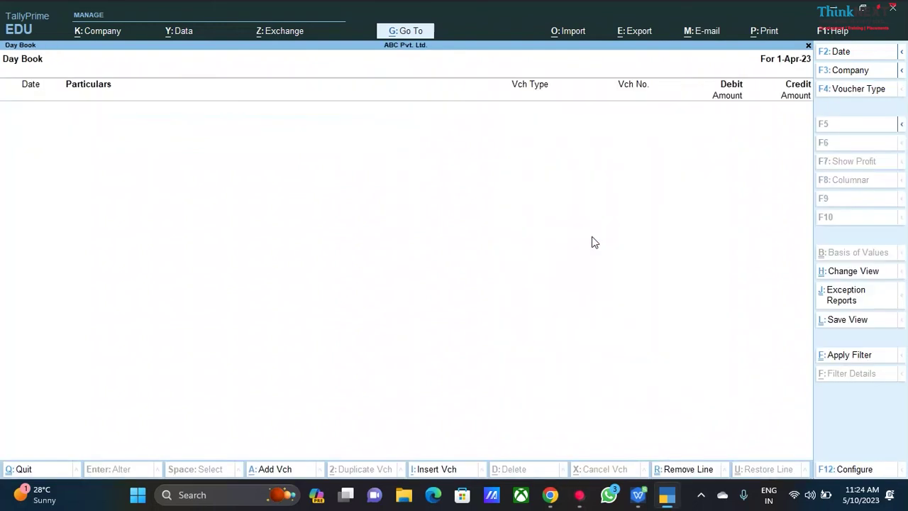
key("Escape")
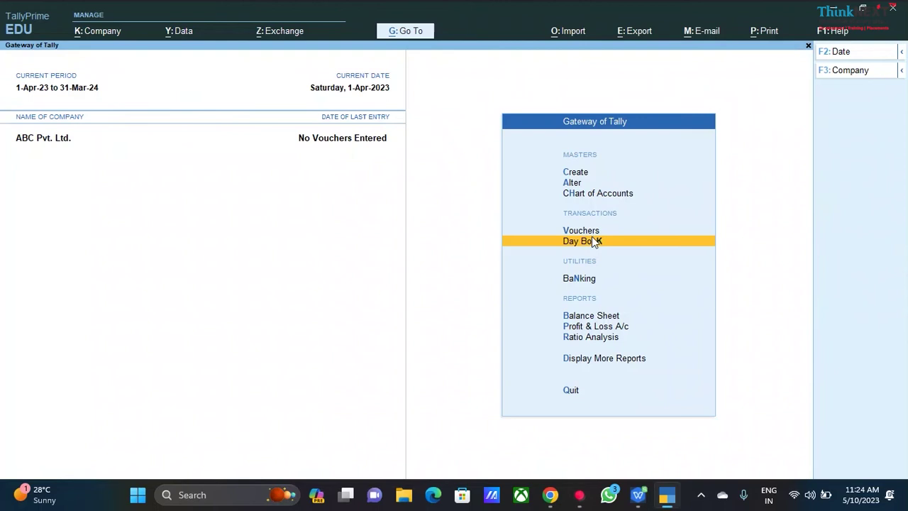
key("Up")
key("Return")
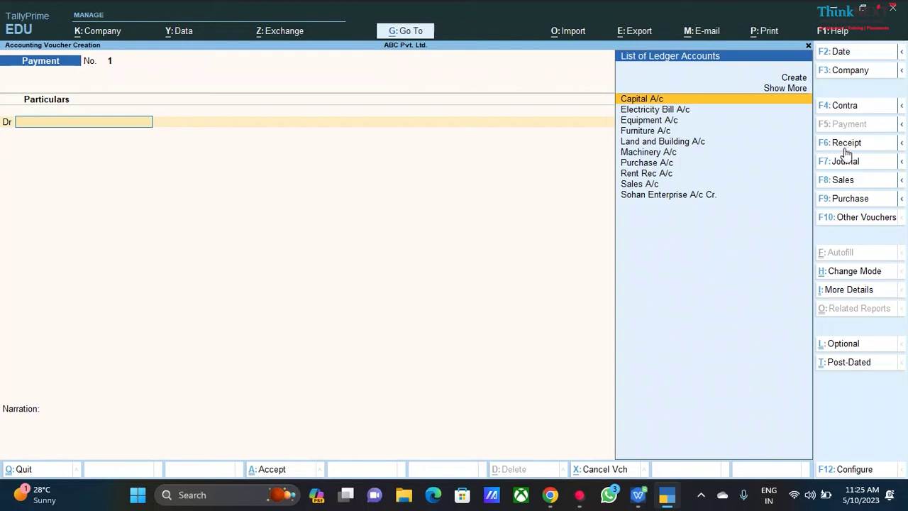
left_click(851, 199)
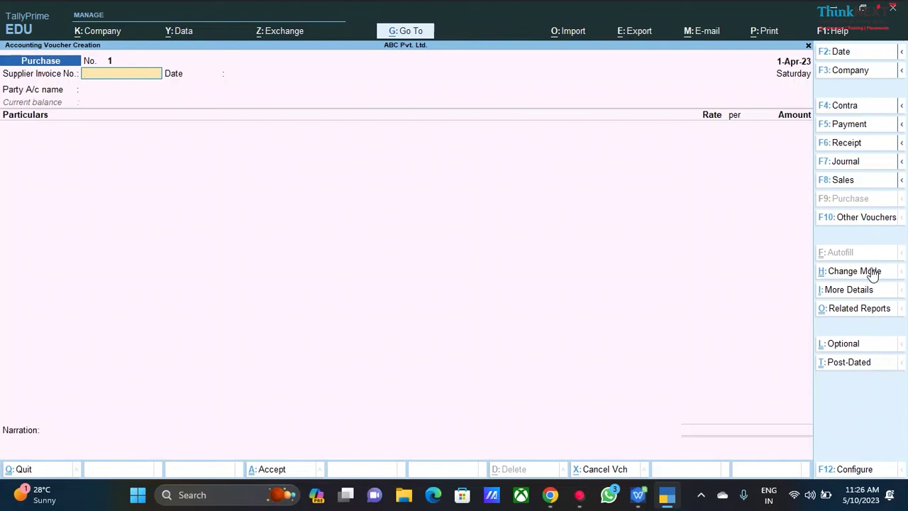
Change the purchase voucher's entry mode to As Voucher.
key("ctrl")
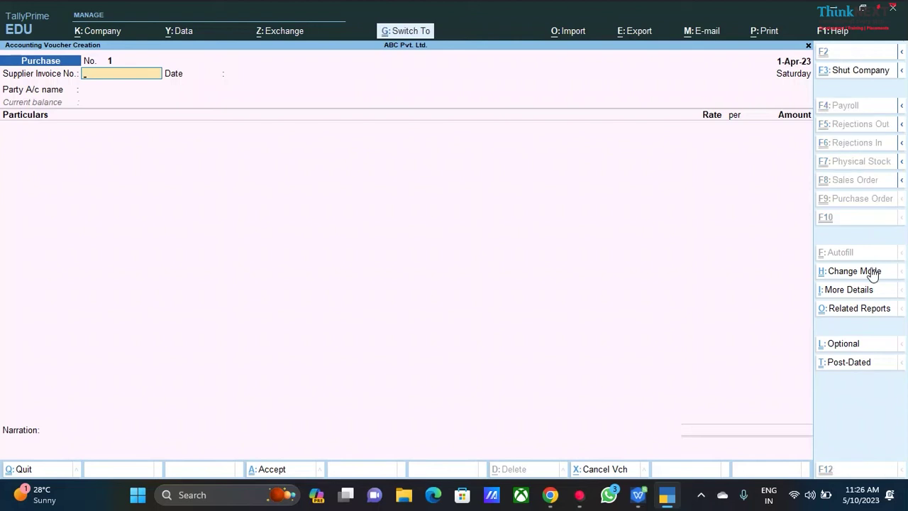
left_click(872, 273, "ctrl")
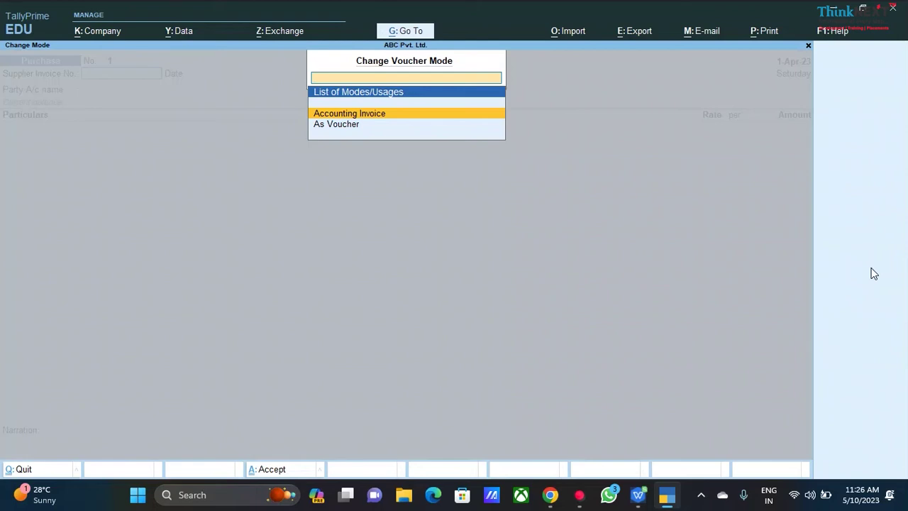
key("Down")
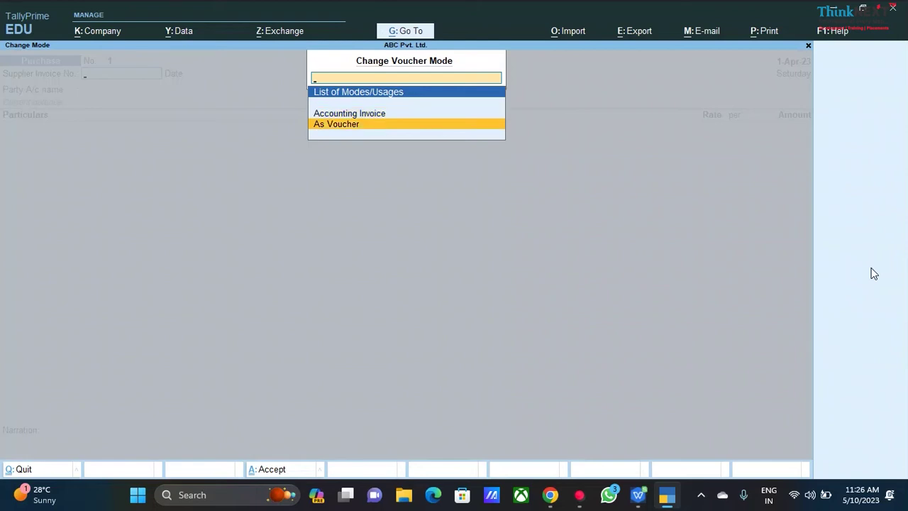
key("Return")
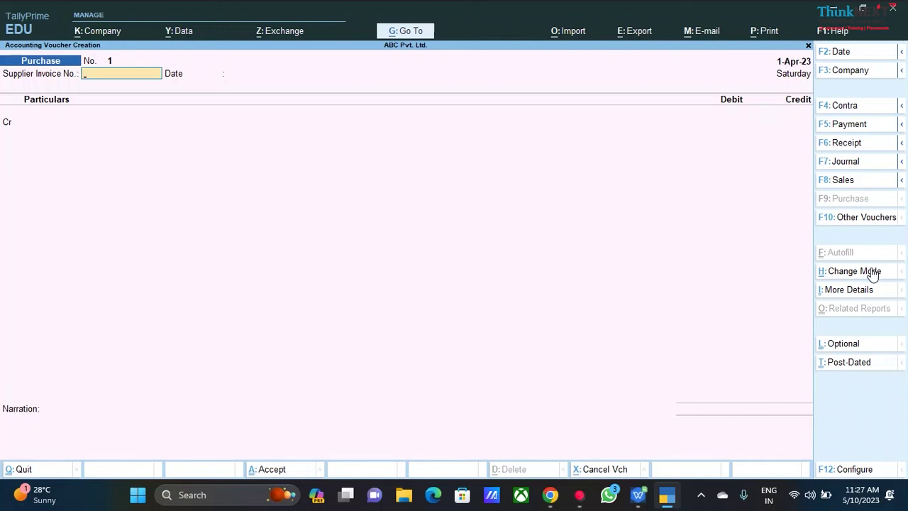
Enter P-011 as the supplier invoice number and accept 1-Apr-23 as its date.
type("p-00")
key("BackSpace")
key("BackSpace")
key("BackSpace")
key("BackSpace")
type("P-0")
key("Return")
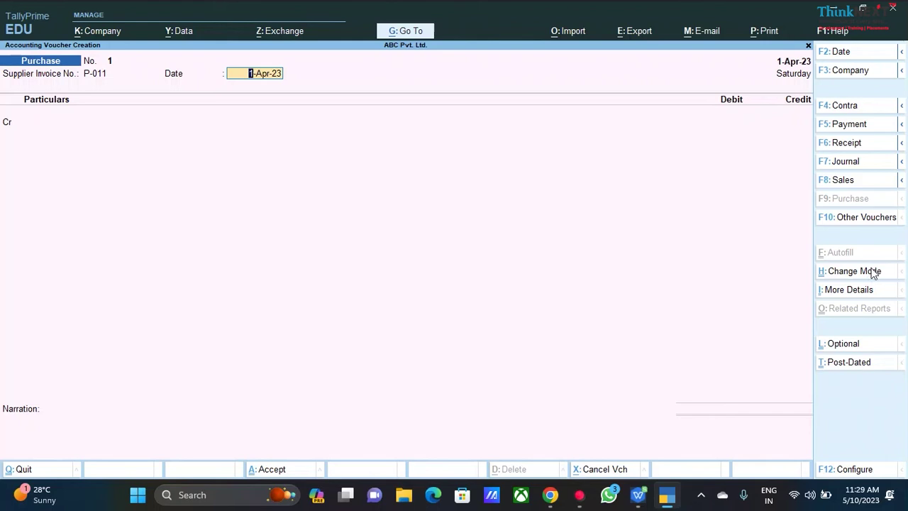
key("Return")
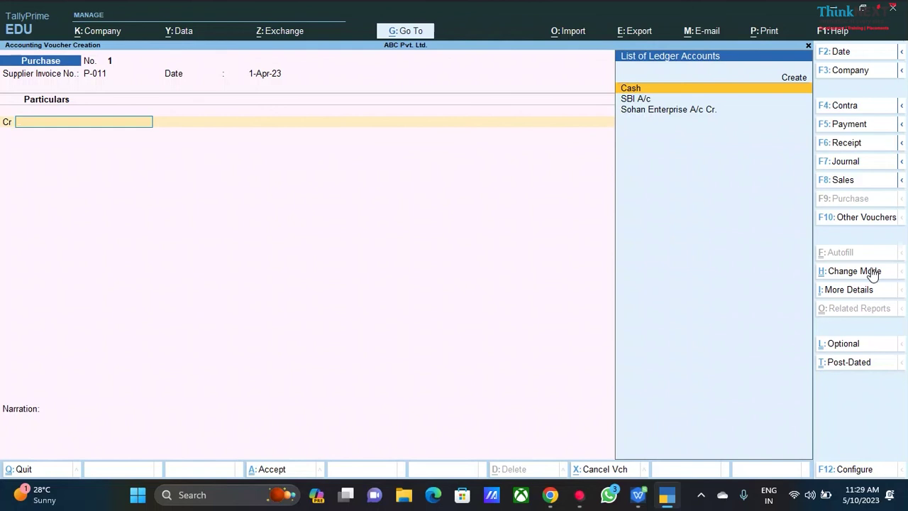
Credit the Cash ledger and leave all receipt and order details blank.
key("Return")
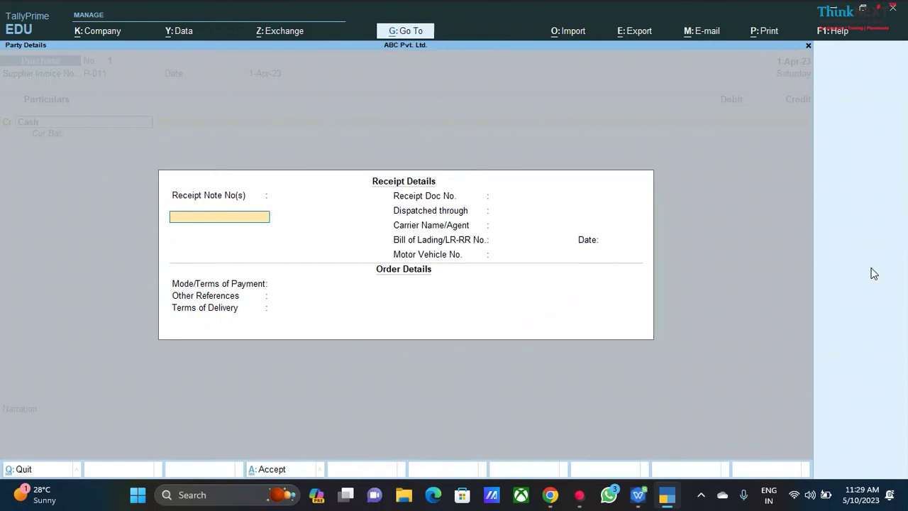
key("Return")
key("Return")
key("Return")
key("Return")
key("Return")
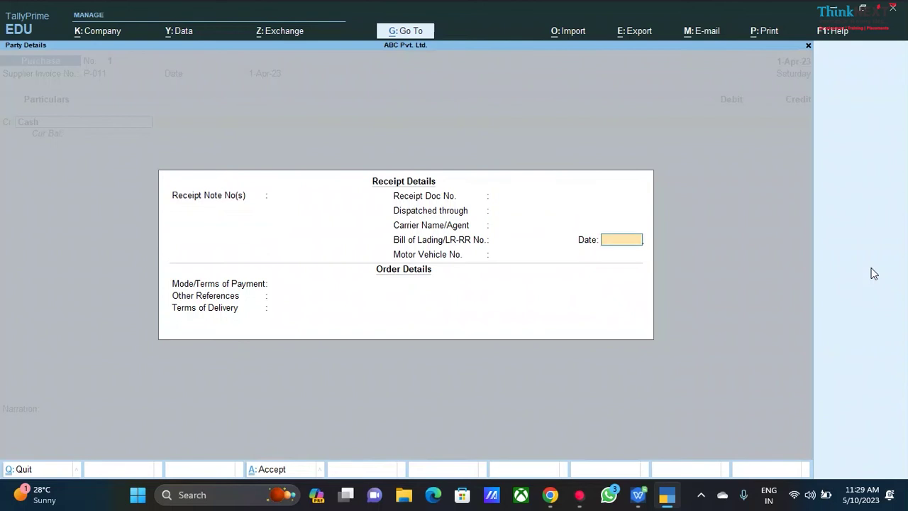
key("Return")
key("Return")
key("Return")
key("Return")
key("Return")
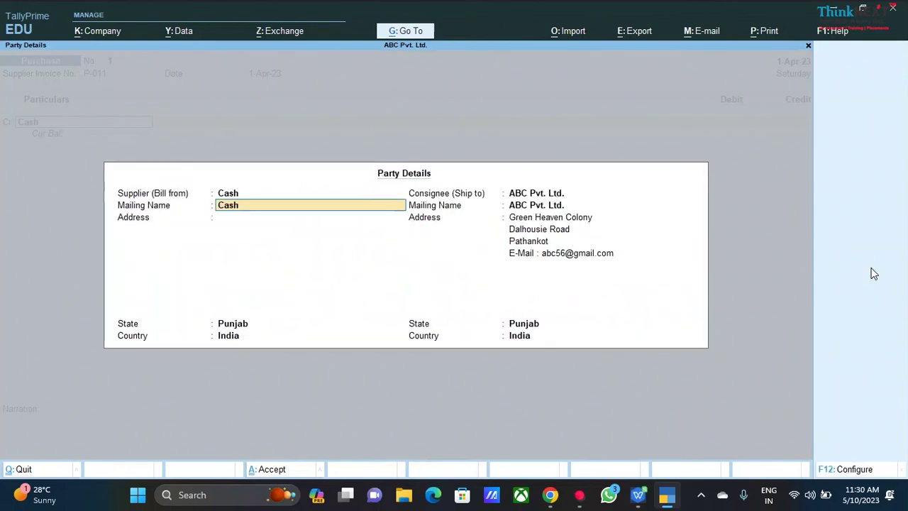
Accept the default party details, with Cash as supplier, ABC Pvt. Ltd. as consignee and Punjab as both states.
key("Return")
key("Return")
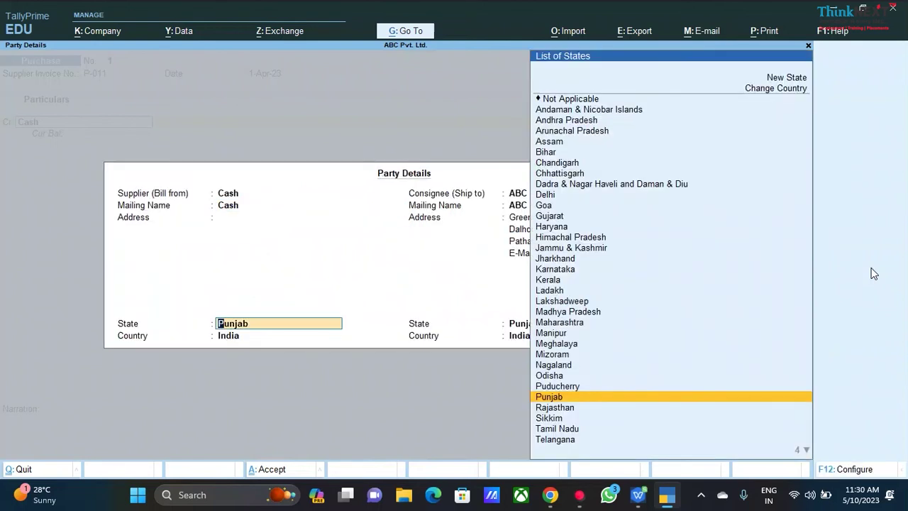
key("Return")
key("Return")
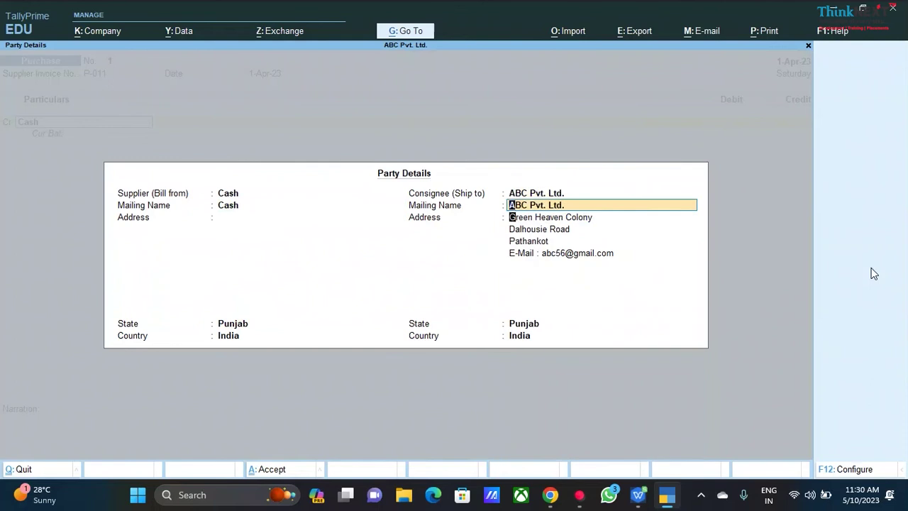
key("Return")
key("Return")
key("Return")
key("Return")
key("Return")
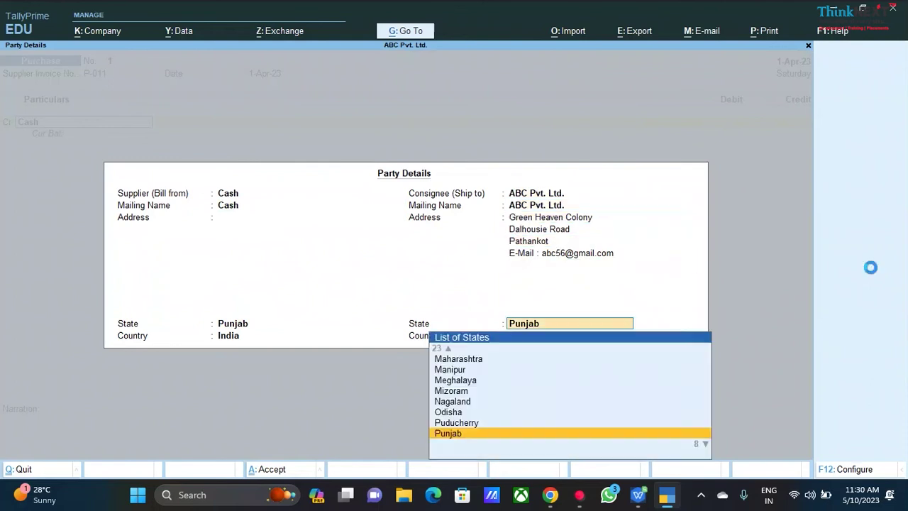
key("Return")
key("Return")
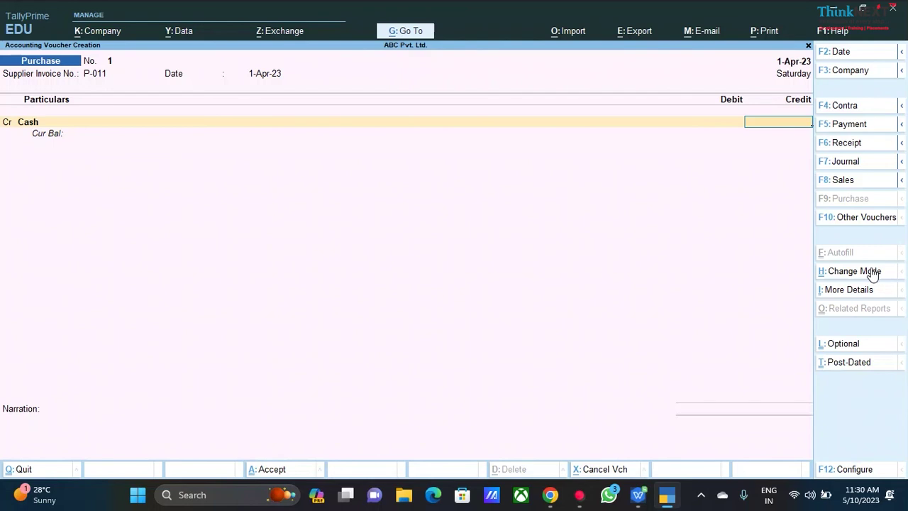
Set the Cash credit amount to 5000 and debit the same amount to Purchase A/c.
type("5000")
key("Return")
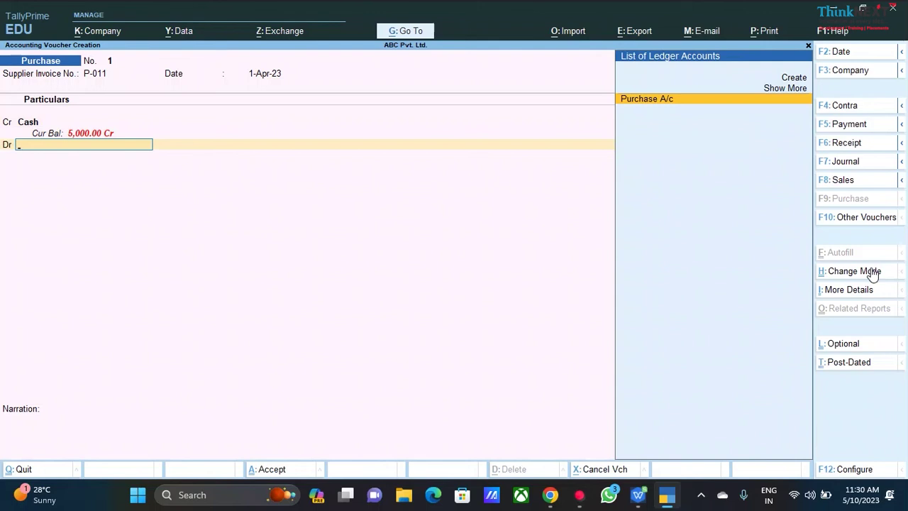
key("Return")
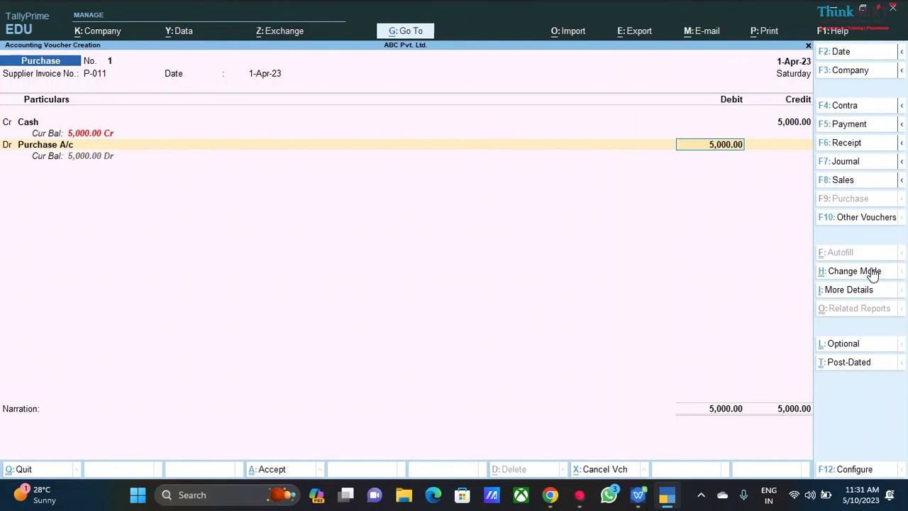
key("Return")
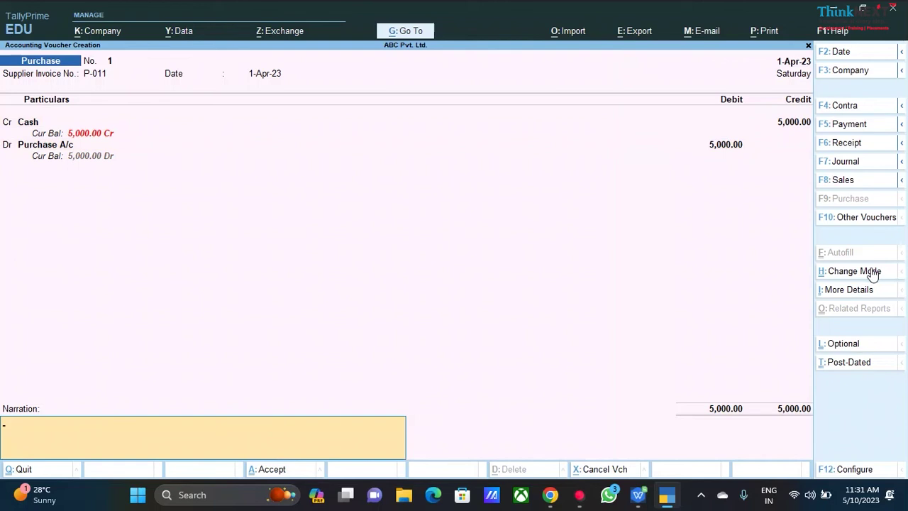
Add the narration "Being goods purchased by cash" and save the purchase voucher.
type("Being goods purchased b")
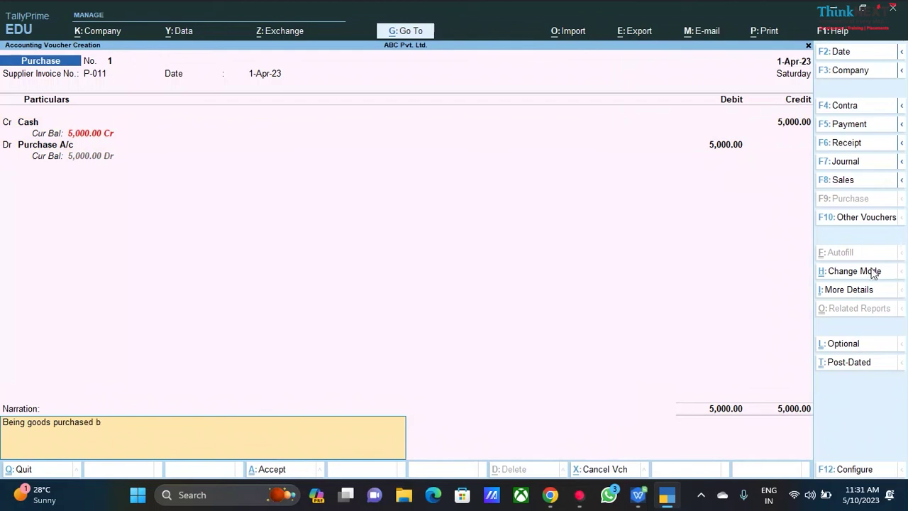
type("y cash")
key("Return")
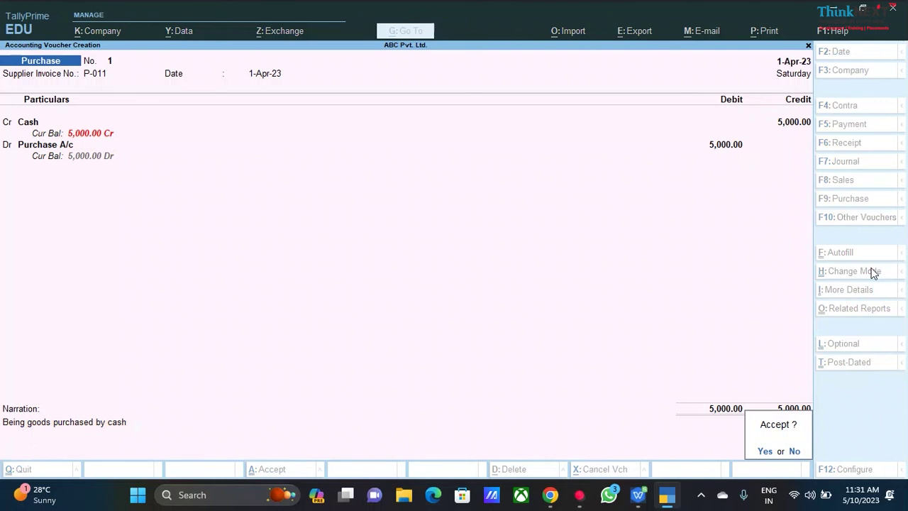
key("Return")
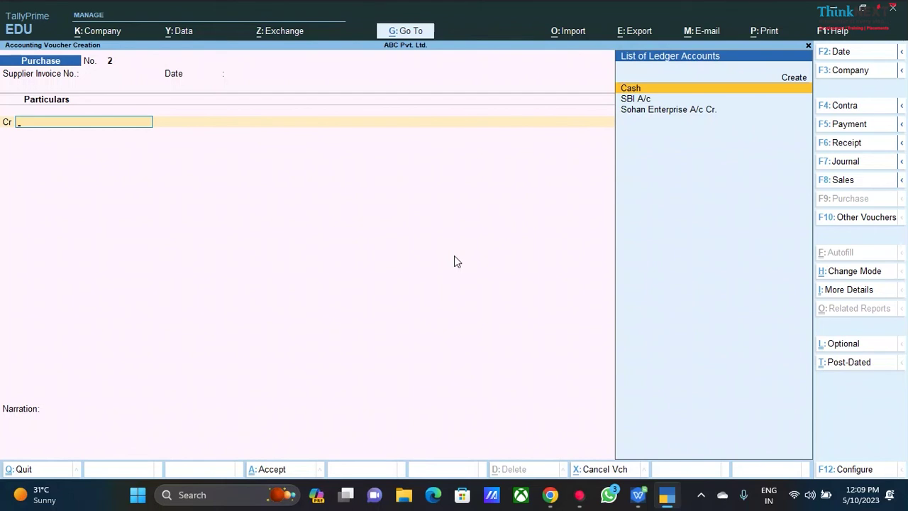
Leave voucher creation and display the Day Book in detailed format.
key("Escape")
key("y")
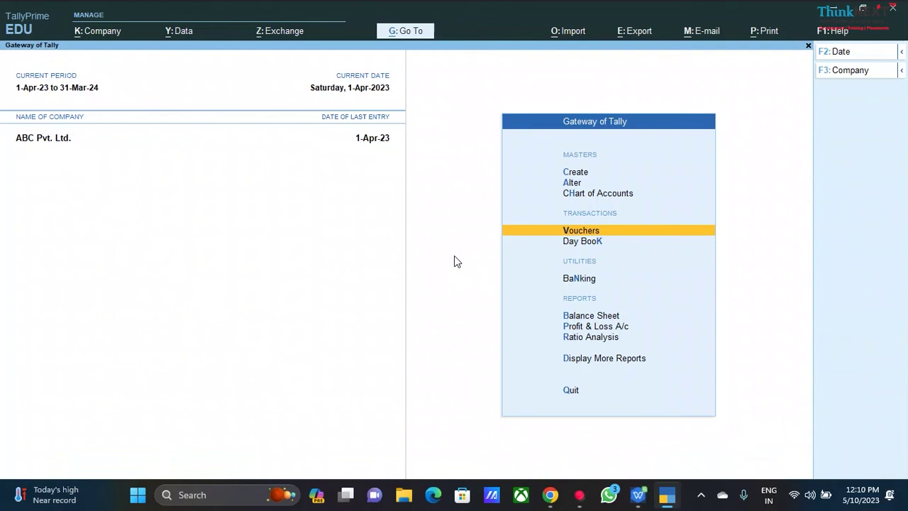
key("Down")
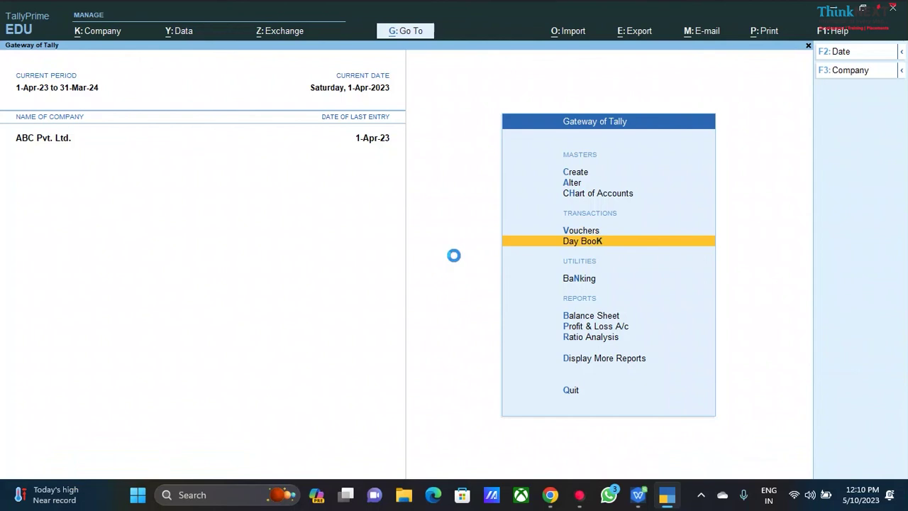
key("Return")
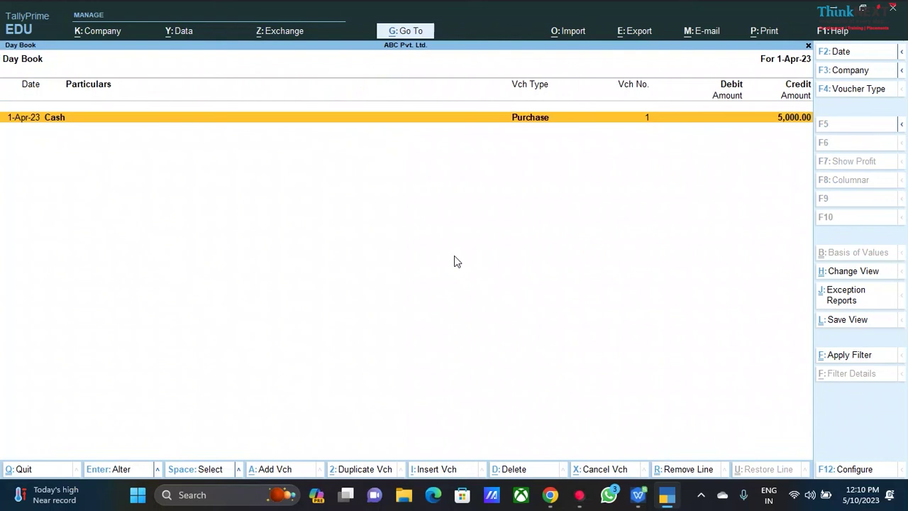
key("alt")
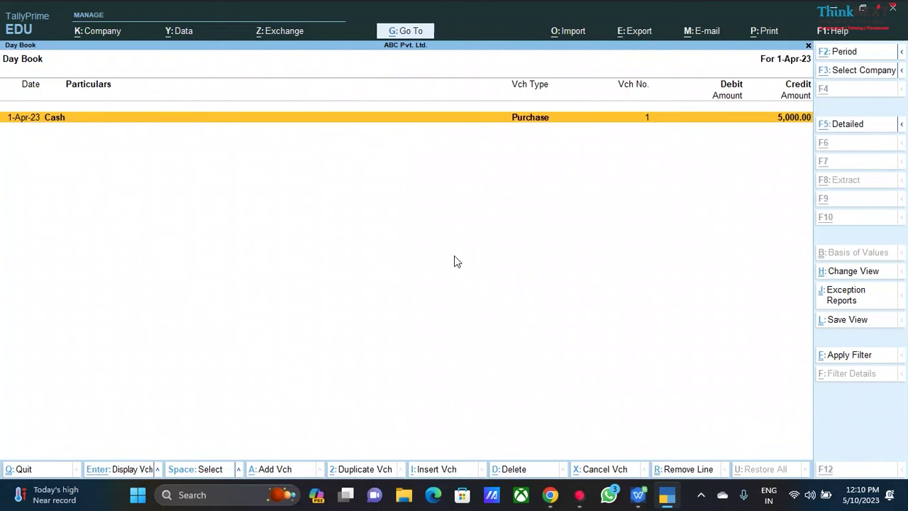
key("alt+F5")
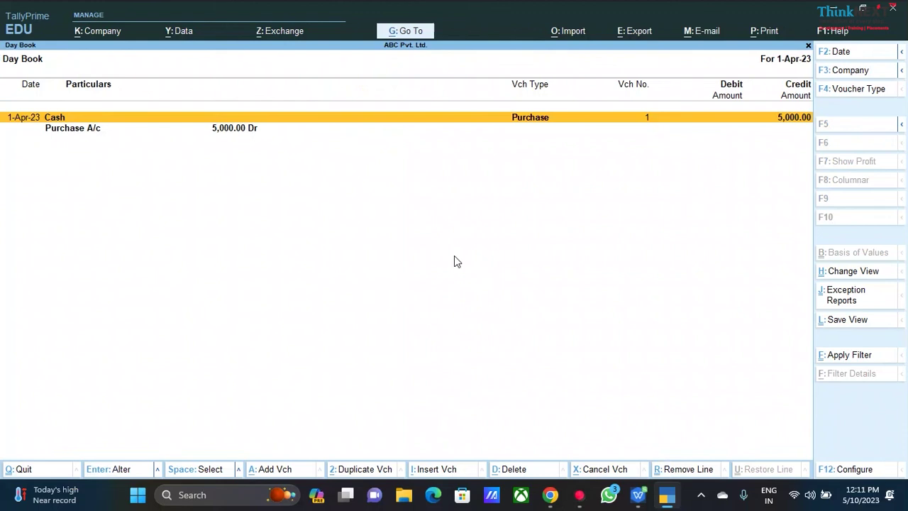
Open the cash purchase voucher from the Day Book for review, then return to the Gateway of Tally without altering it.
key("Return")
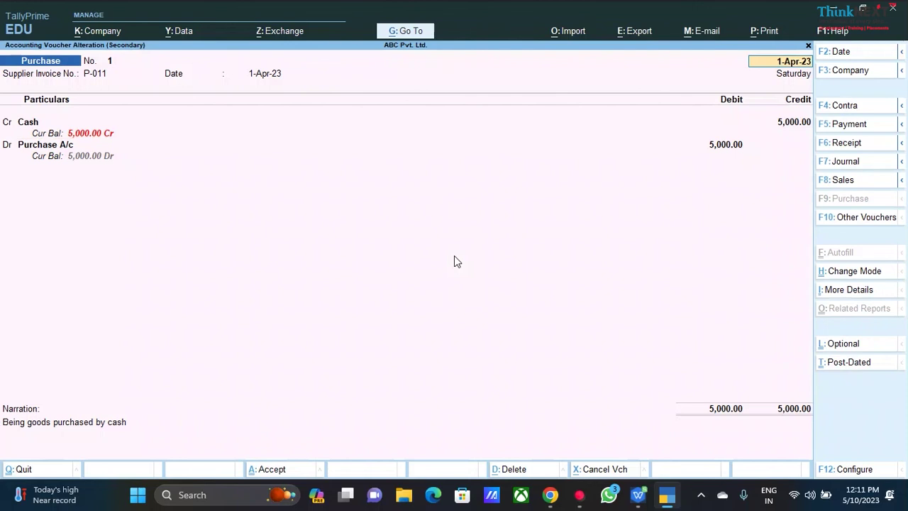
key("BackSpace")
key("Escape")
key("y")
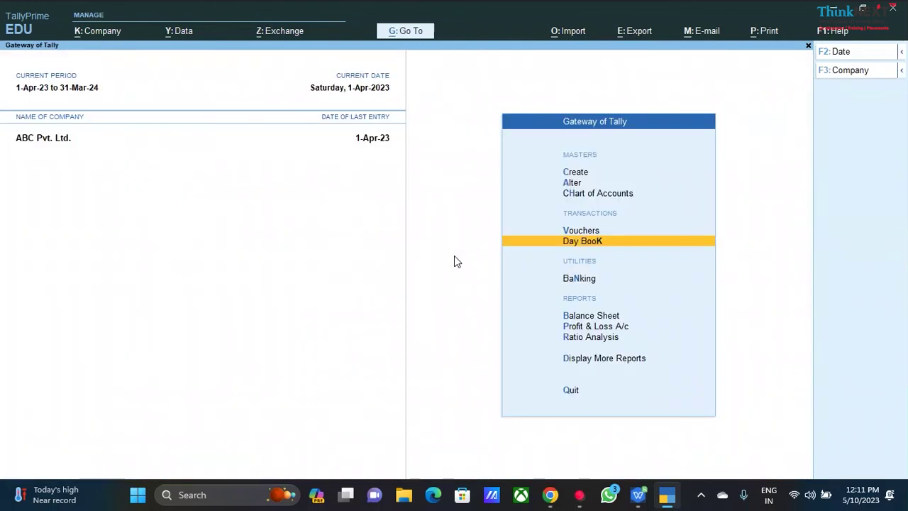
Examine the Balance Sheet for the effect of the purchase entry, then close the report.
key("Down")
key("Down")
key("Down")
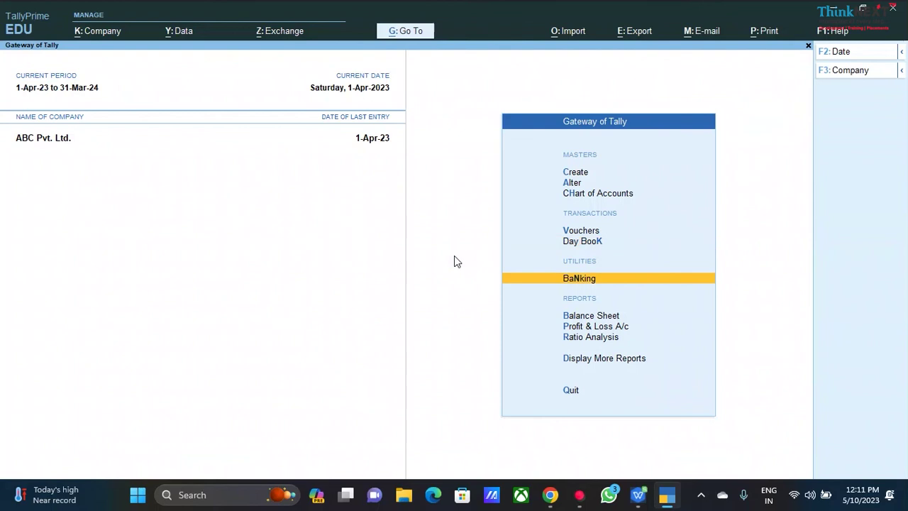
key("Up")
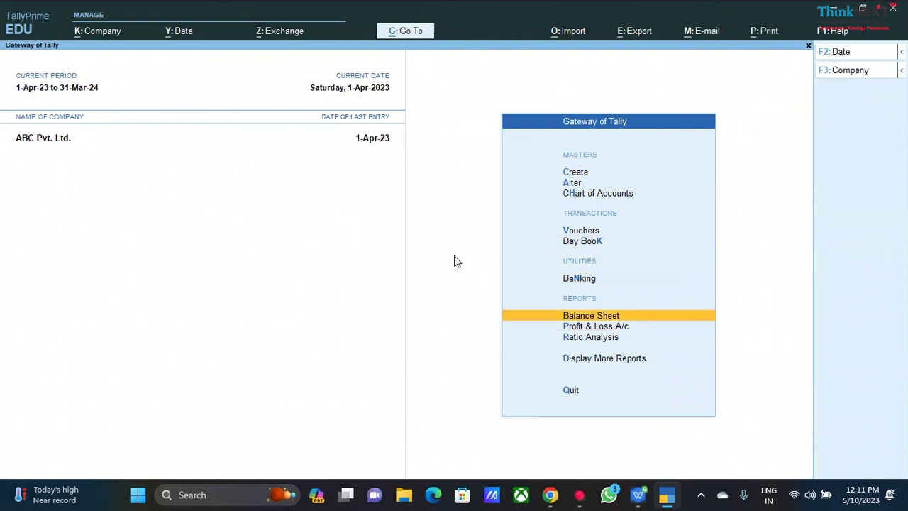
key("Return")
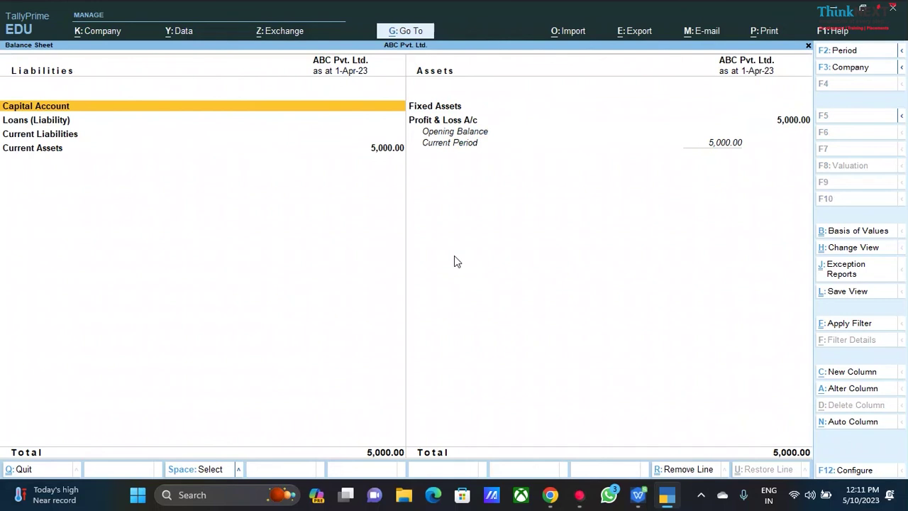
key("Escape")
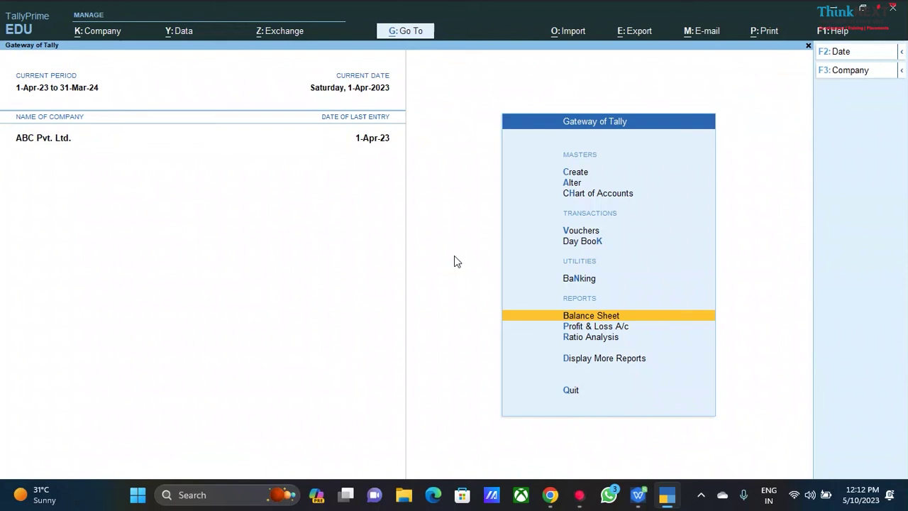
Open voucher entry, change to a Sales voucher and set its mode to As Voucher.
key("Up")
key("Up")
key("Up")
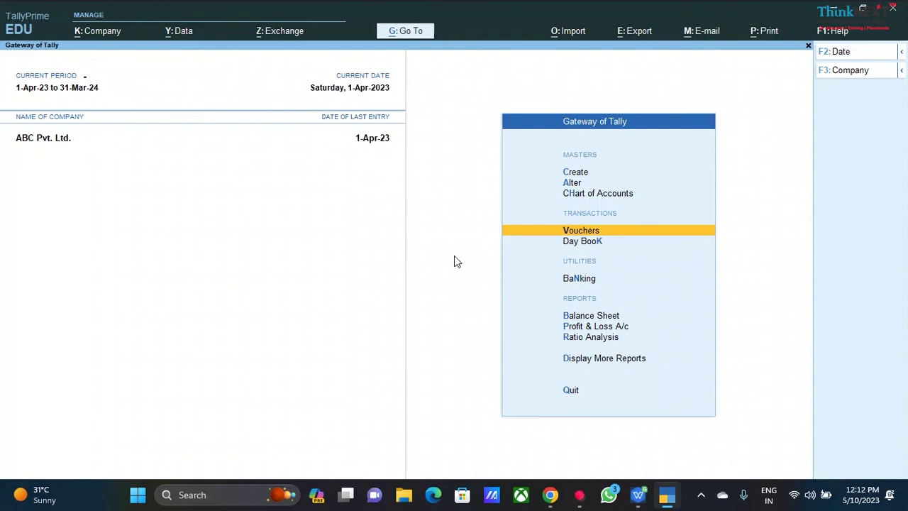
key("Return")
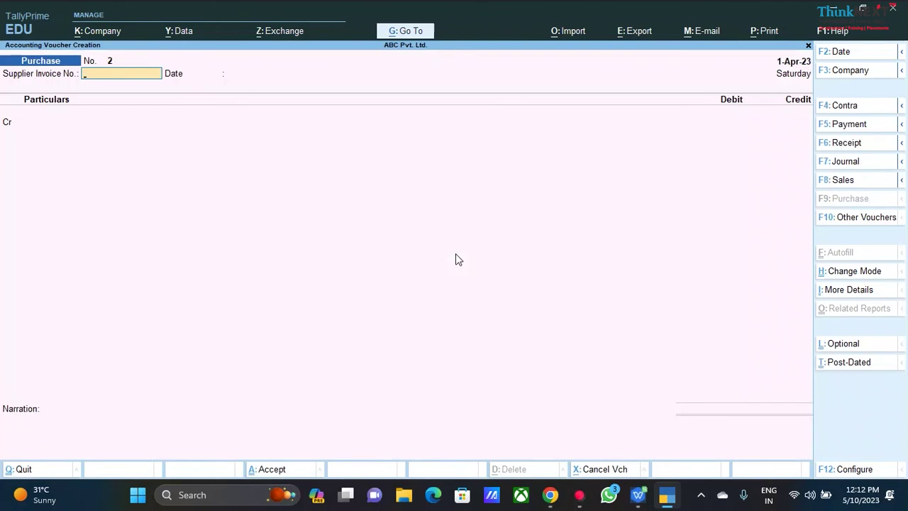
left_click(842, 180)
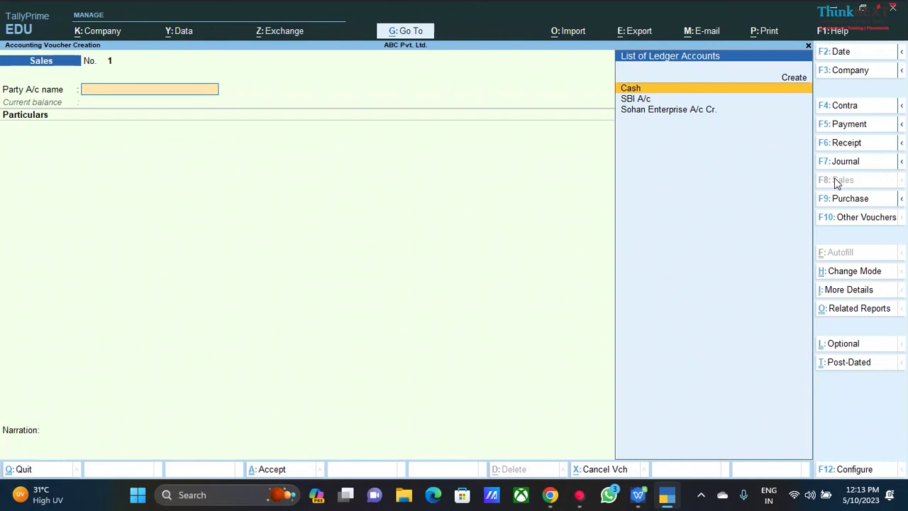
key("ctrl+h")
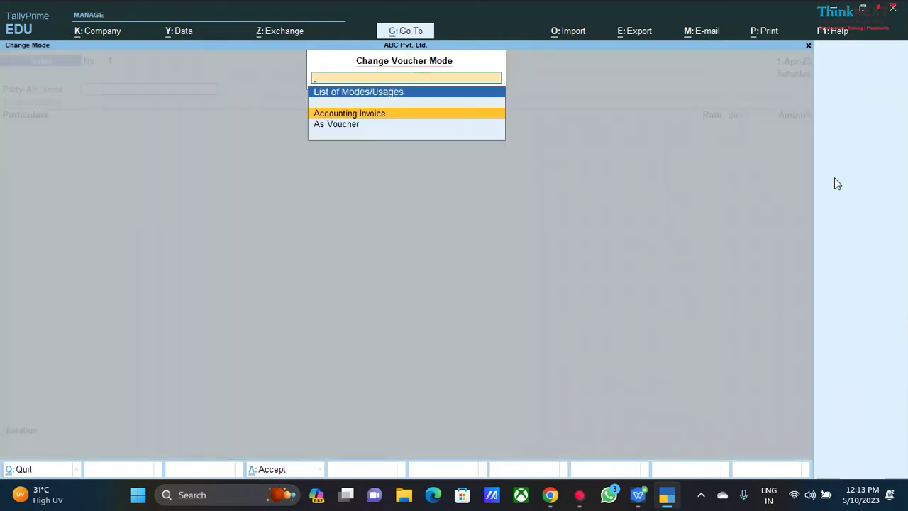
key("Down")
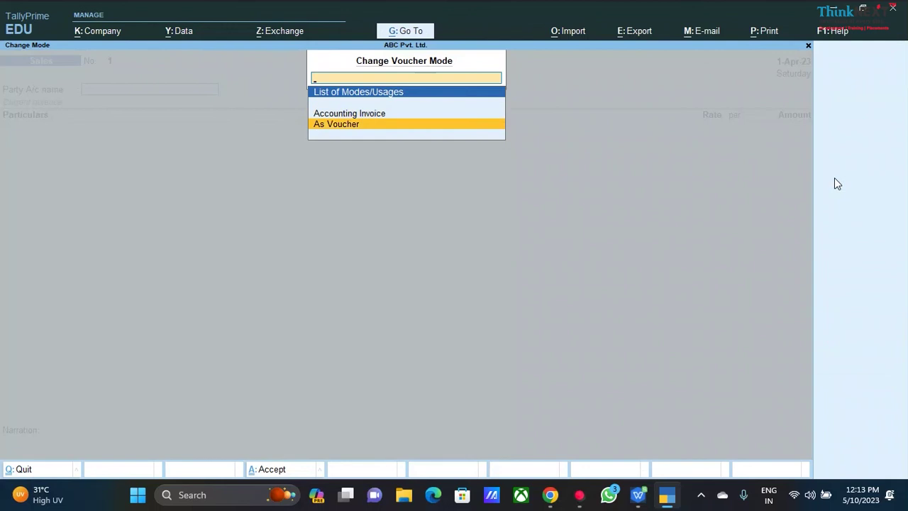
key("Return")
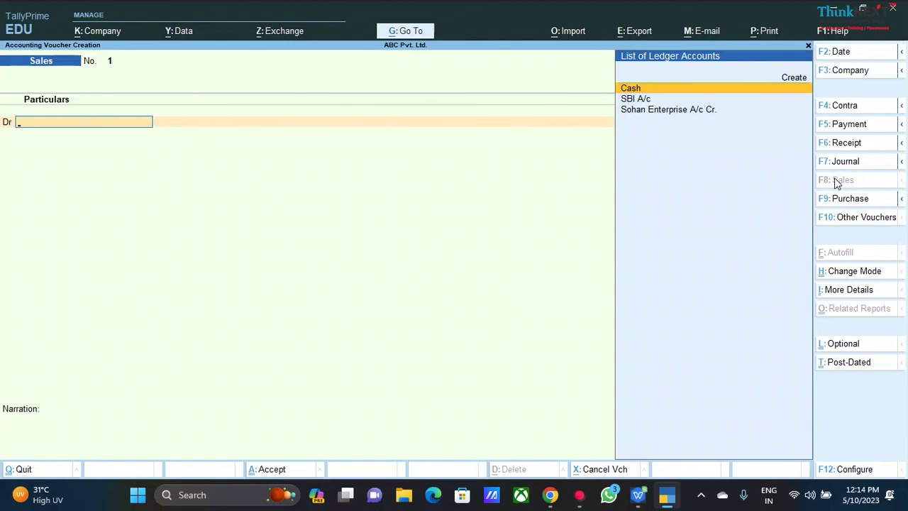
Debit Cash with 12,000 in the sales voucher, leaving all dispatch, order and party details at their defaults.
key("Return")
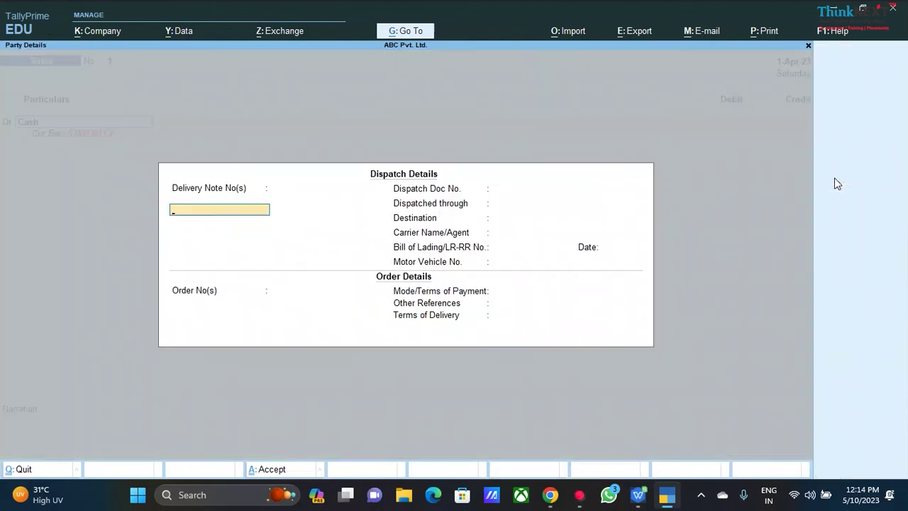
key("Return")
key("Return")
key("Return")
key("Return")
key("Return")
key("Return")
key("Return")
key("Return")
key("Return")
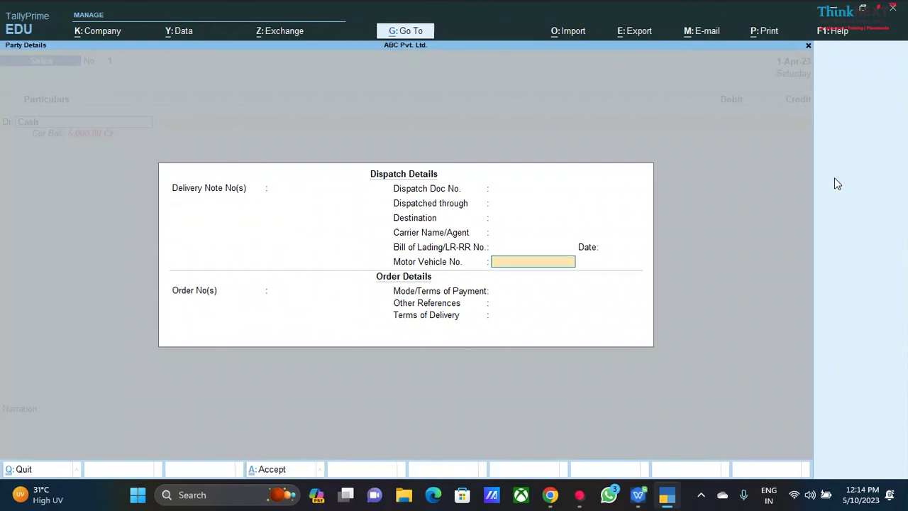
key("Return")
key("Return")
key("Return")
key("Return")
key("Return")
key("Return")
key("Return")
key("Return")
key("Return")
key("Return")
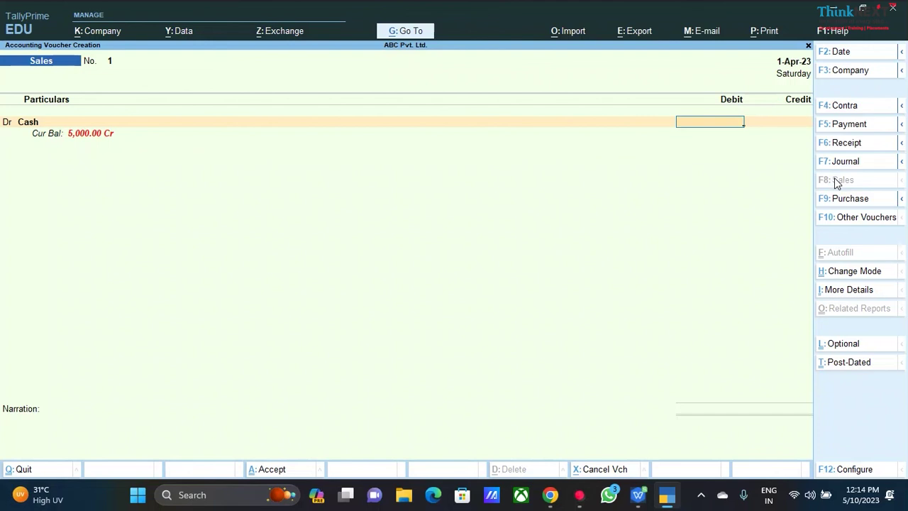
type("12000")
key("Return")
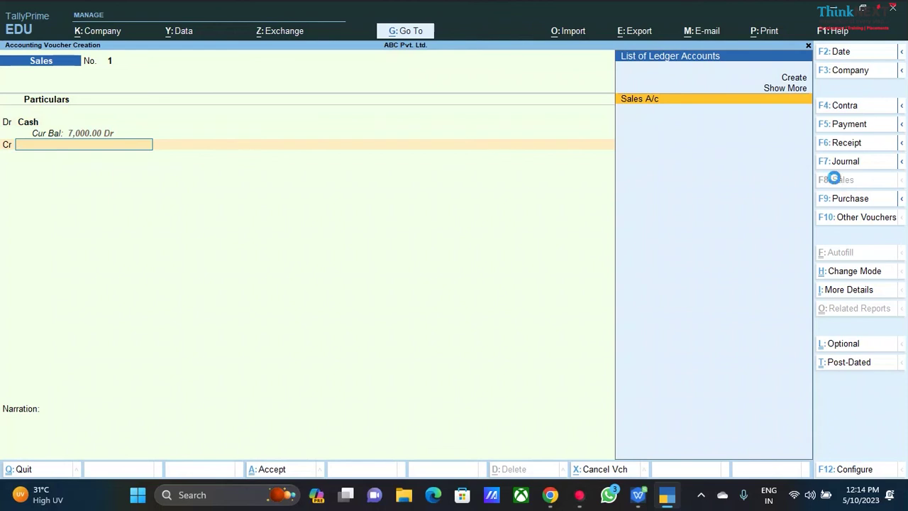
Credit Sales A/c with 12,000 and save the sales voucher without a narration.
key("Return")
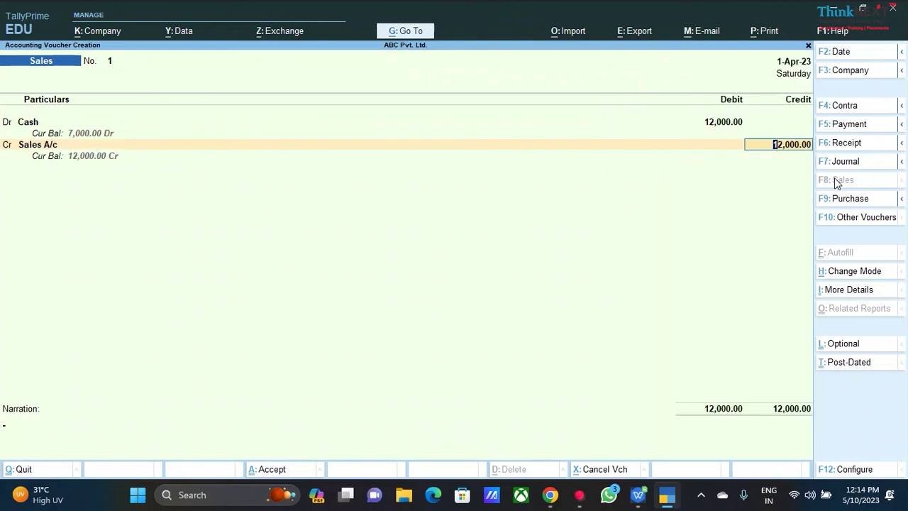
key("Return")
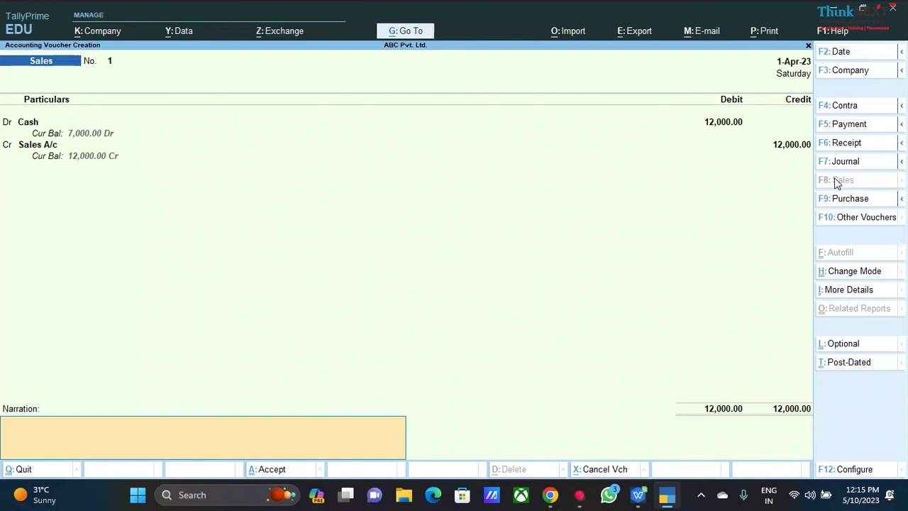
key("Return")
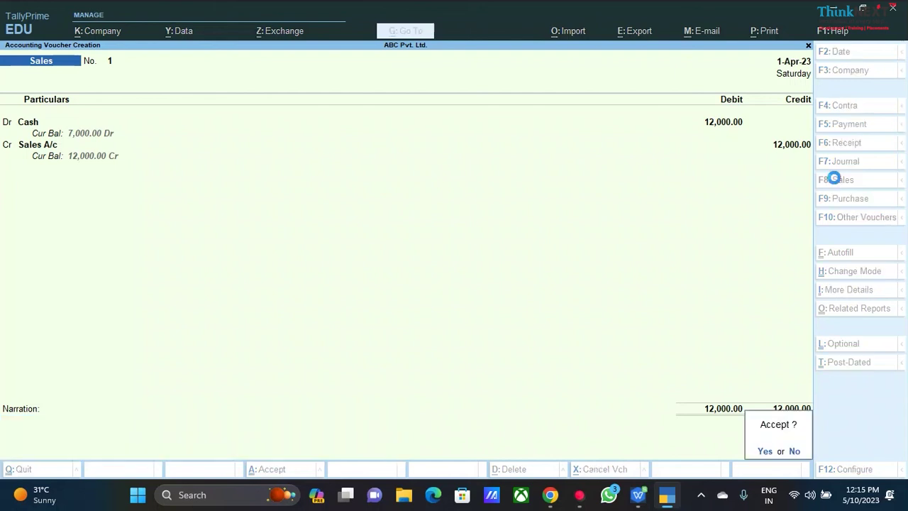
key("Return")
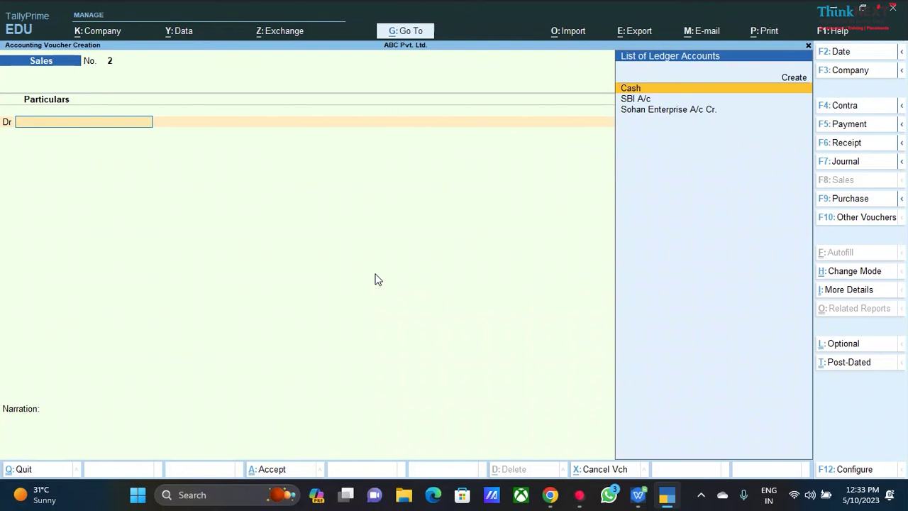
Change to a Payment voucher and debit Electricity Bill A/c with 1,800.
key("F5")
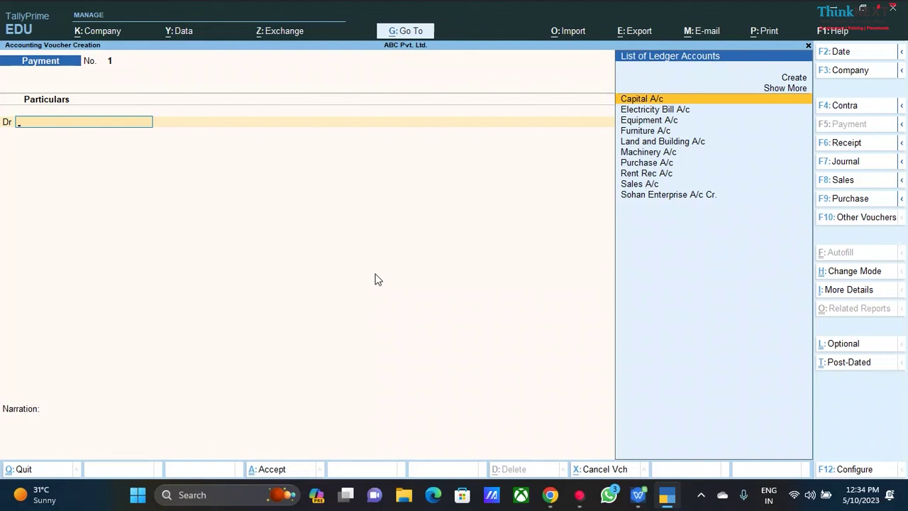
key("Down")
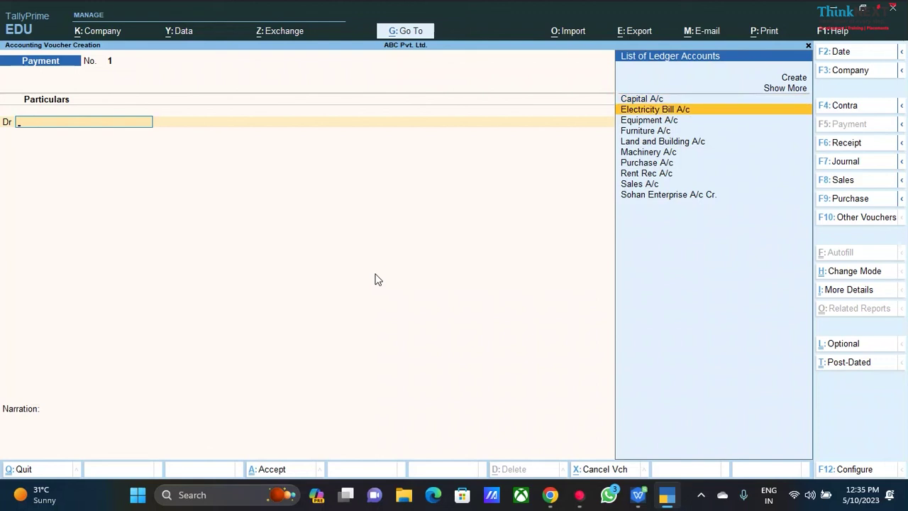
key("Return")
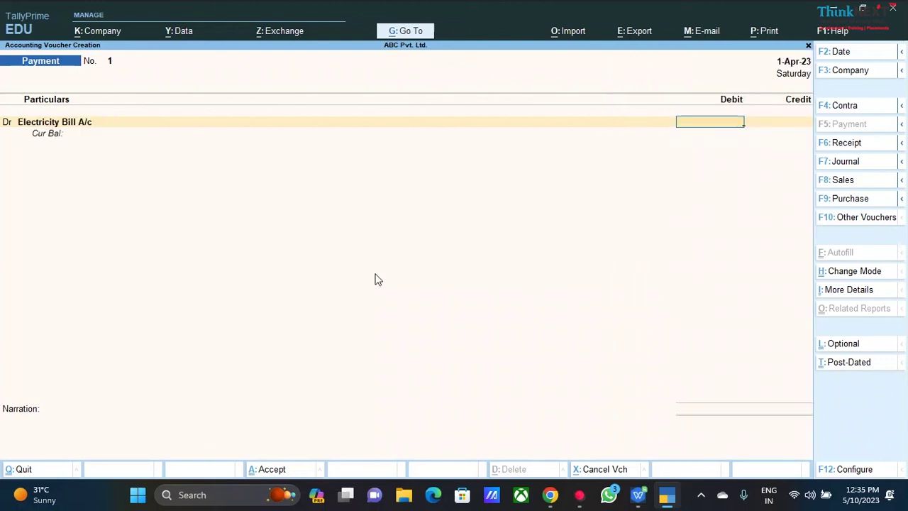
type("1800")
key("Return")
key("Return")
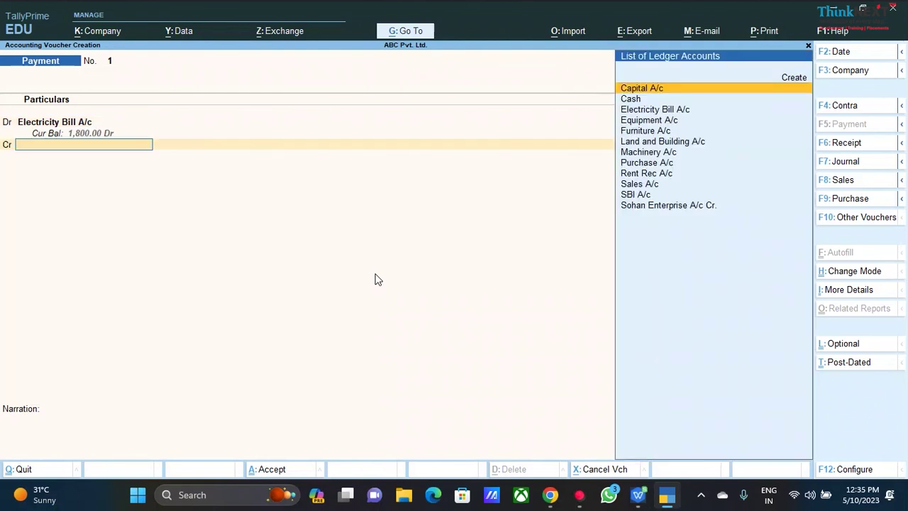
Credit SBI A/c with 1,800 in the payment voucher and proceed to its bank allocations.
key("Down")
key("Down")
key("Down")
key("Down")
key("Down")
key("Down")
key("Down")
key("Down")
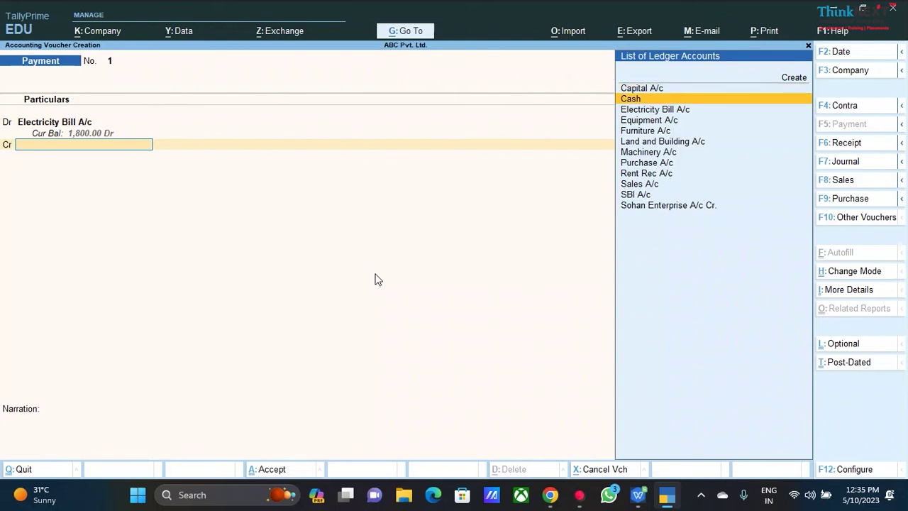
key("Down")
key("Down")
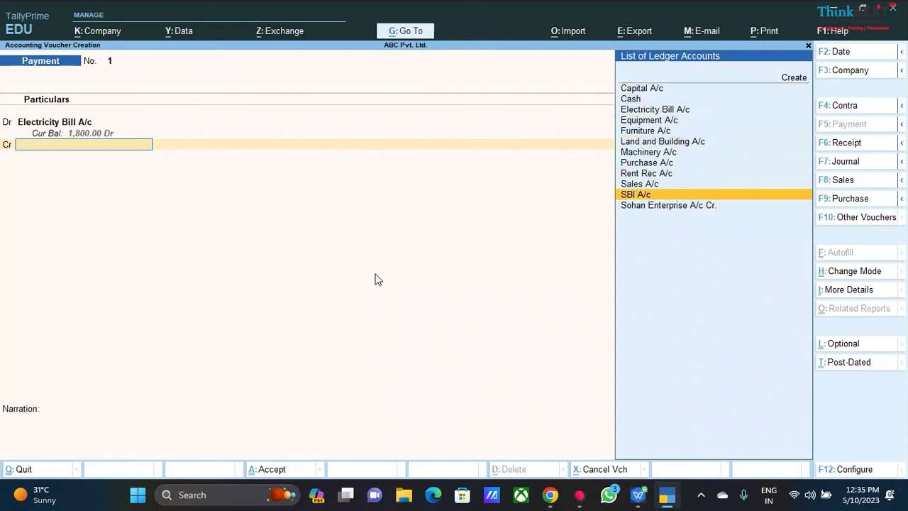
key("Return")
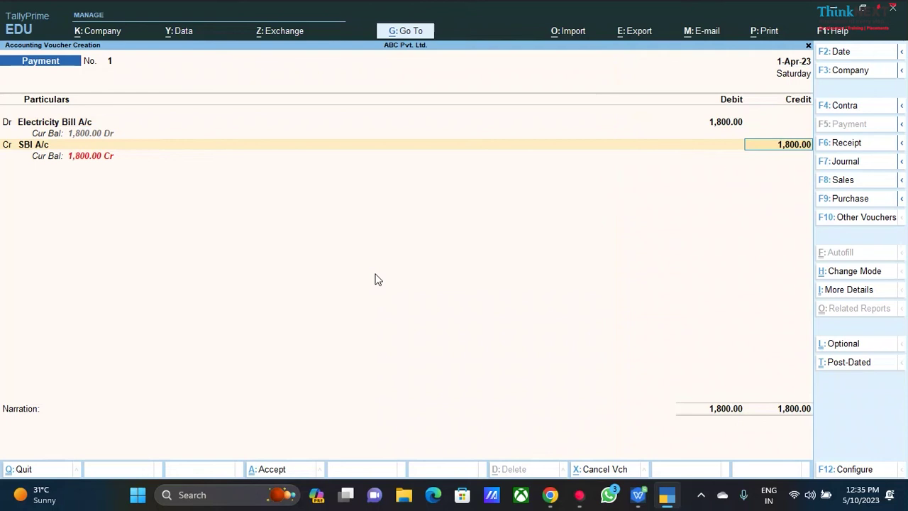
key("Return")
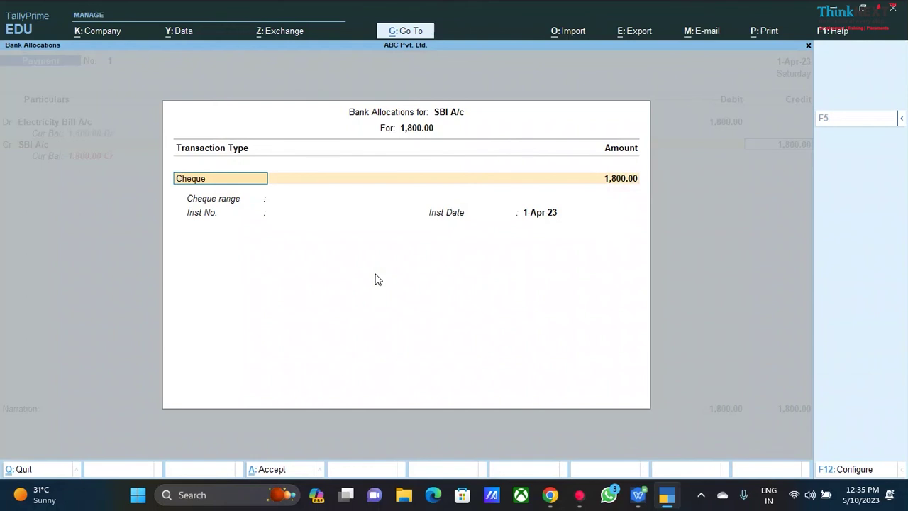
Expand the list of transaction types for the SBI A/c allocation and choose Cheque.
key("BackSpace")
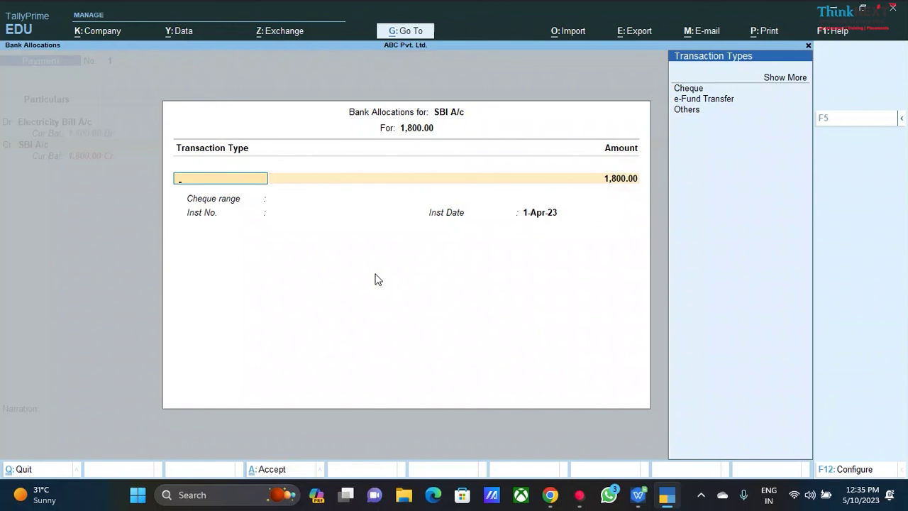
left_click(775, 80)
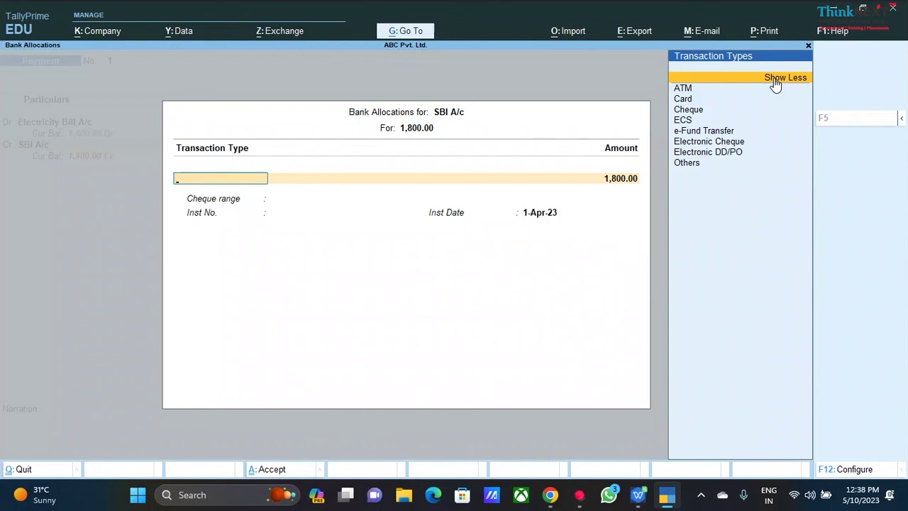
key("Down")
key("Down")
key("Down")
key("Down")
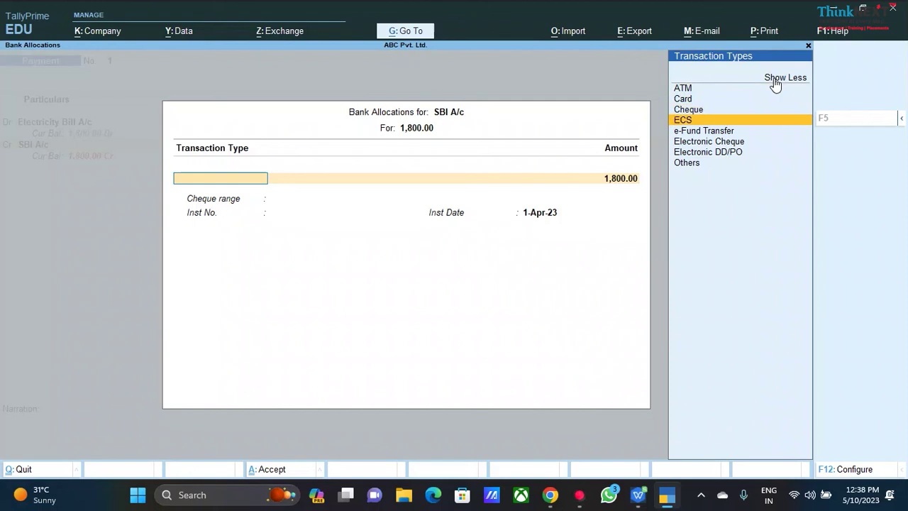
key("Up")
key("Return")
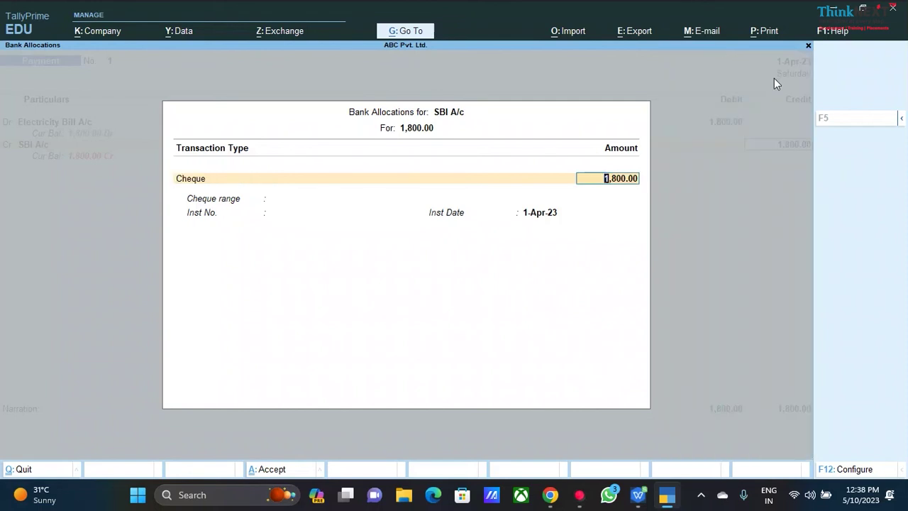
Accept the 1,800 cheque allocation with the instrument number blank and save the payment voucher without a narration.
key("Return")
key("Return")
key("Return")
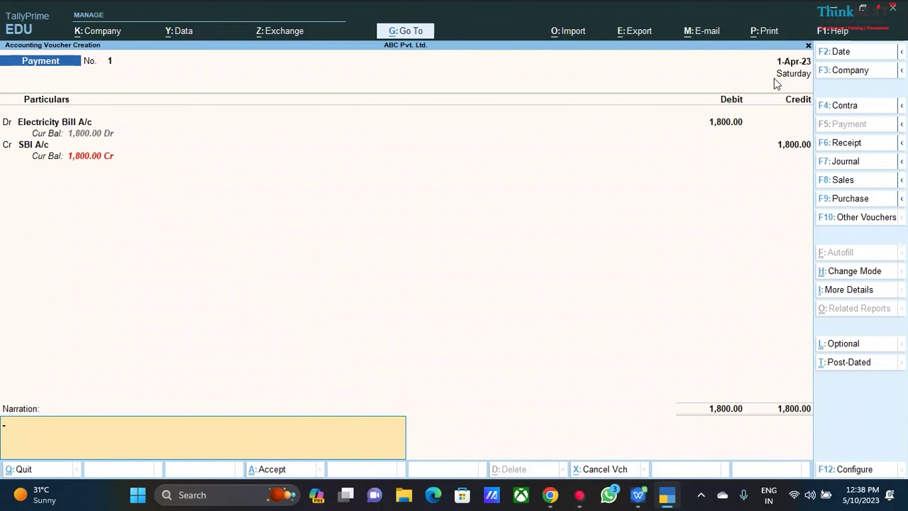
key("Return")
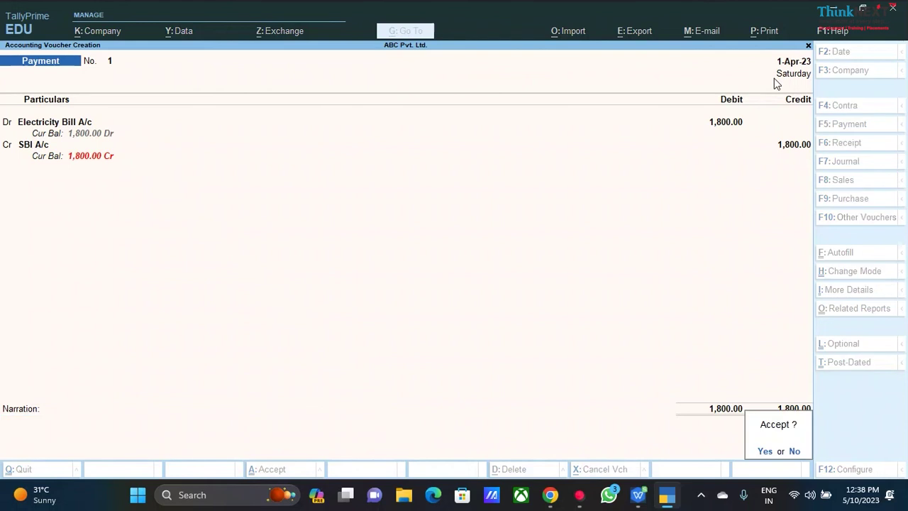
key("y")
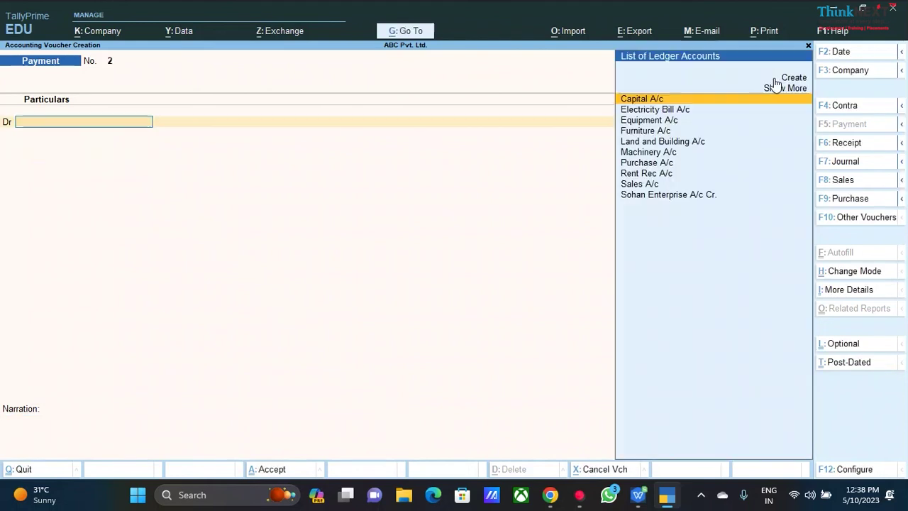